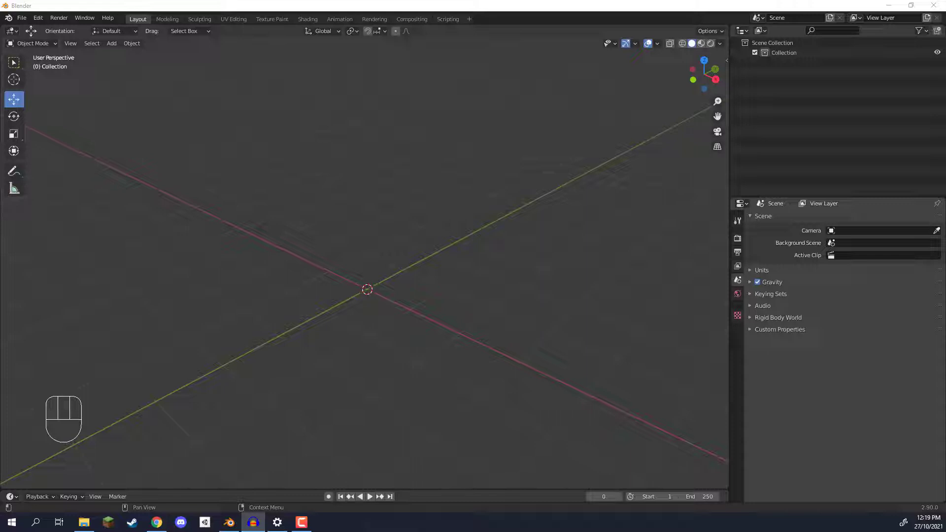
- Add a cylinder and move it along Y to 3.4567 m
click(555, 324)
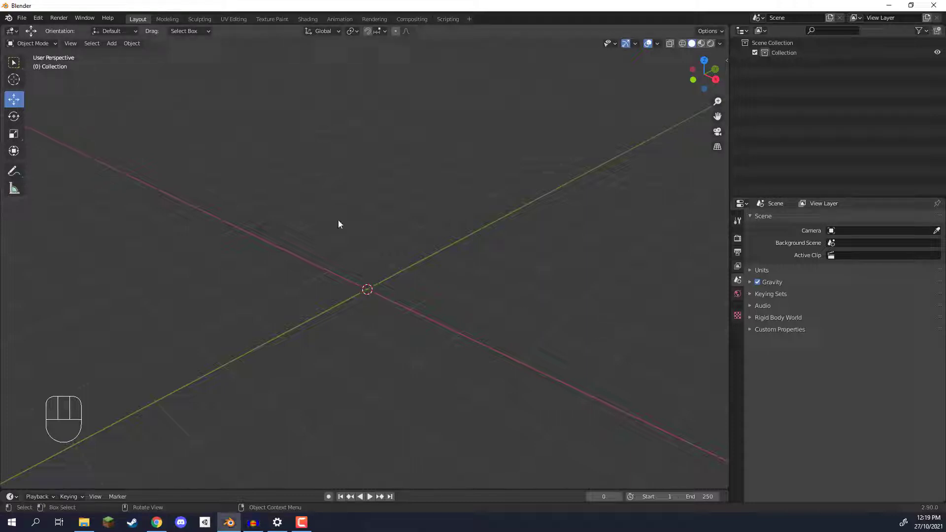
click(111, 43)
mouse_move(116, 52)
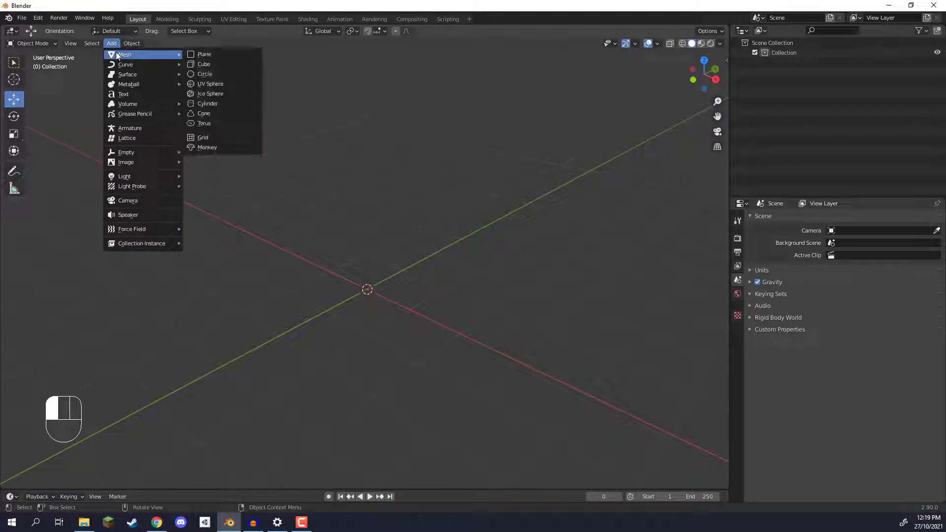
click(220, 105)
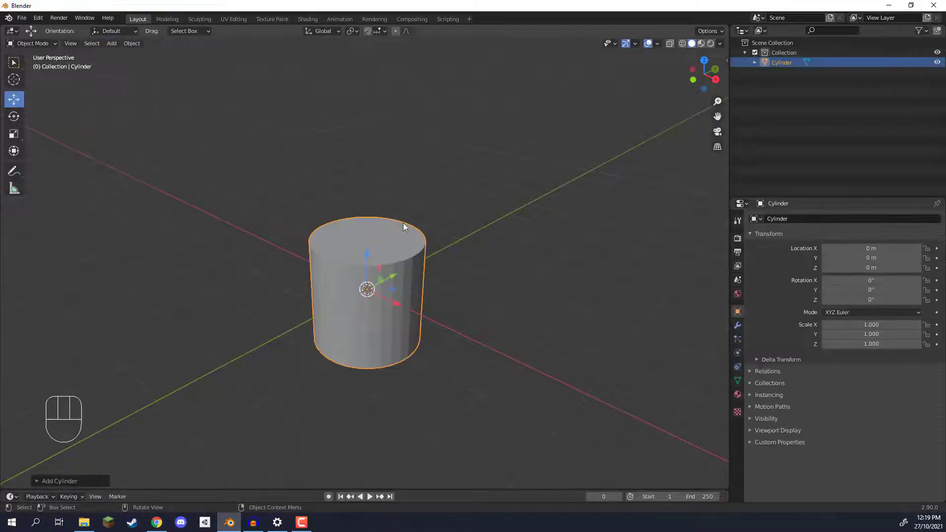
middle_drag(406, 224, 403, 279)
drag(403, 279, 571, 246)
- Add a UV sphere at the origin beside the cylinder
click(281, 198)
click(111, 43)
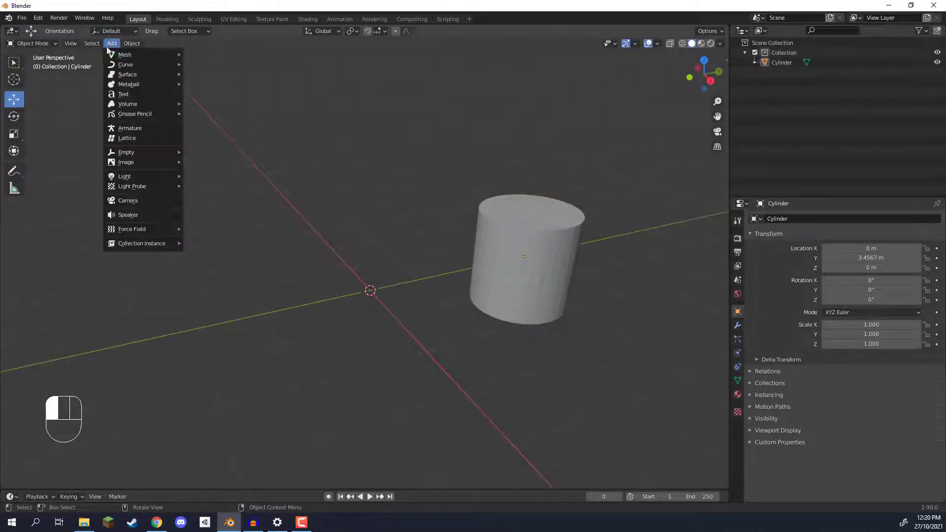
mouse_move(114, 52)
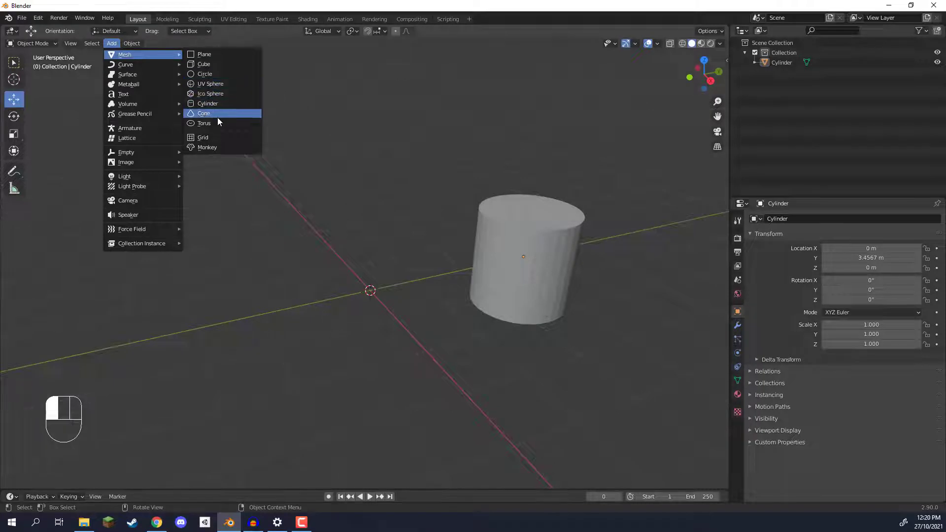
click(212, 83)
click(415, 219)
middle_drag(415, 219, 443, 249)
- Scale the cylinder to 2.104 and the sphere to 1.115
click(444, 254)
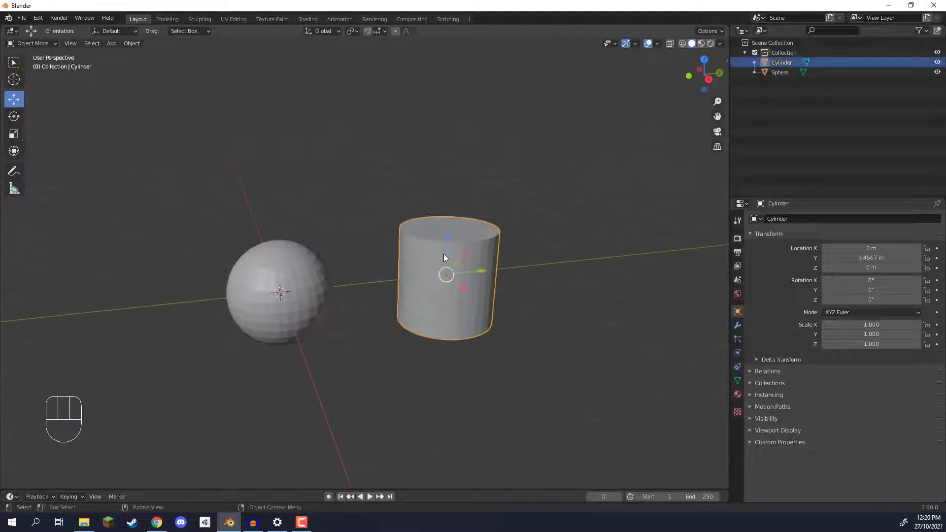
key(s)
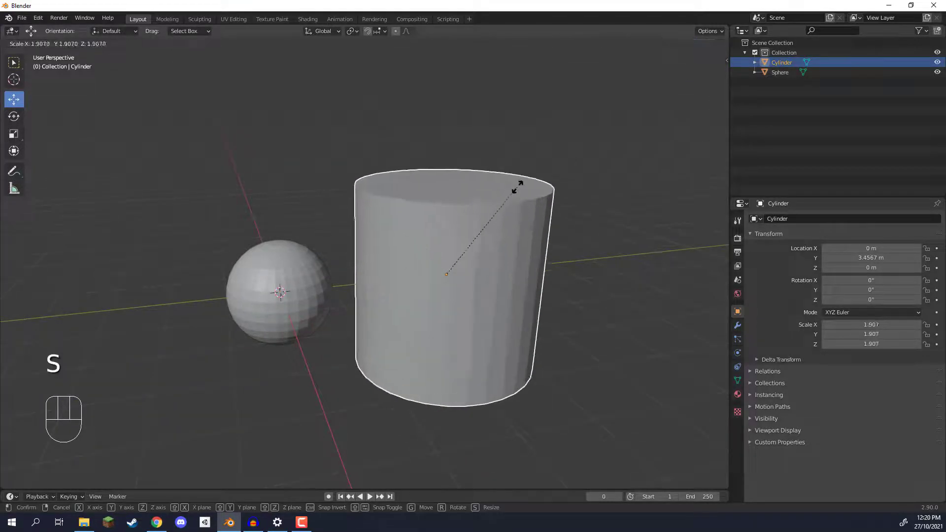
click(483, 184)
middle_drag(482, 184, 292, 251)
click(292, 255)
middle_drag(303, 211, 284, 224)
key(s)
click(321, 286)
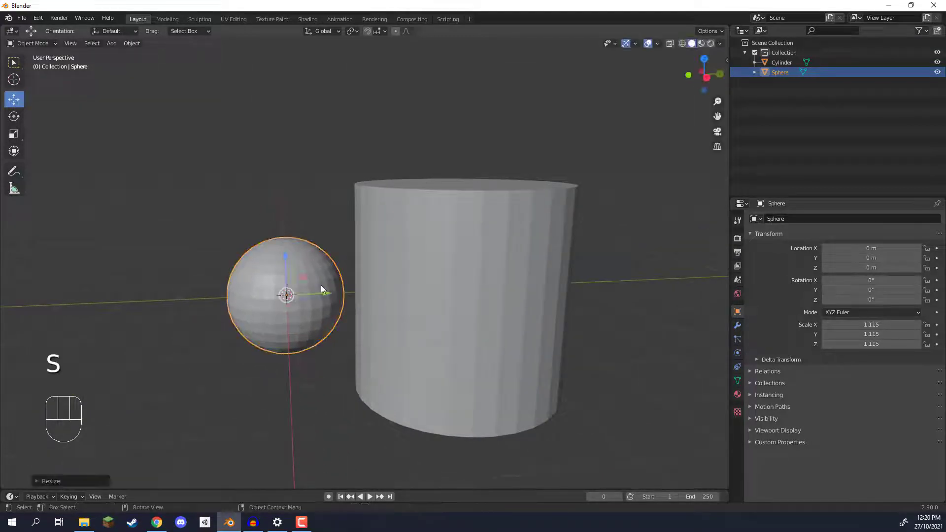
- Move the cylinder along Y to 1.7849 m so the sphere protrudes from its side
click(400, 283)
drag(498, 285, 428, 289)
click(222, 222)
middle_drag(222, 222, 308, 232)
click(374, 291)
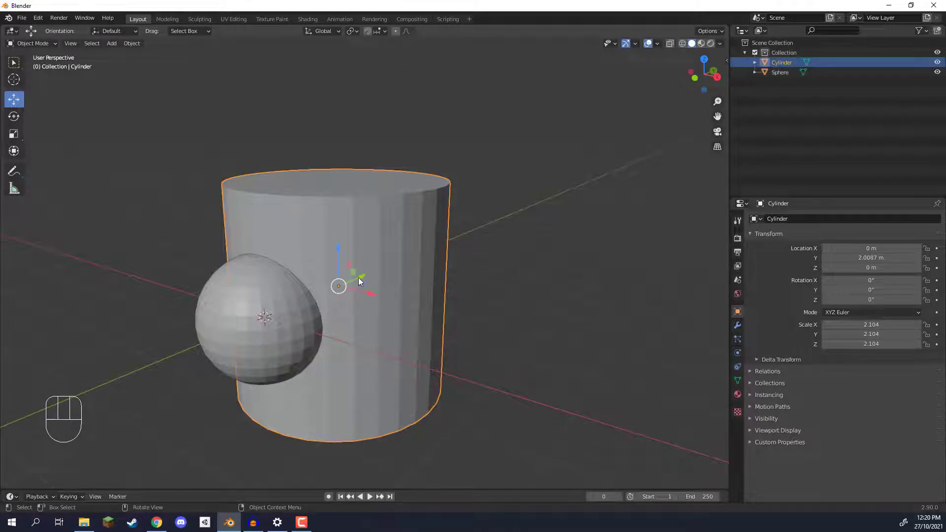
drag(359, 277, 346, 283)
click(528, 239)
middle_drag(528, 239, 221, 256)
middle_drag(352, 283, 302, 224)
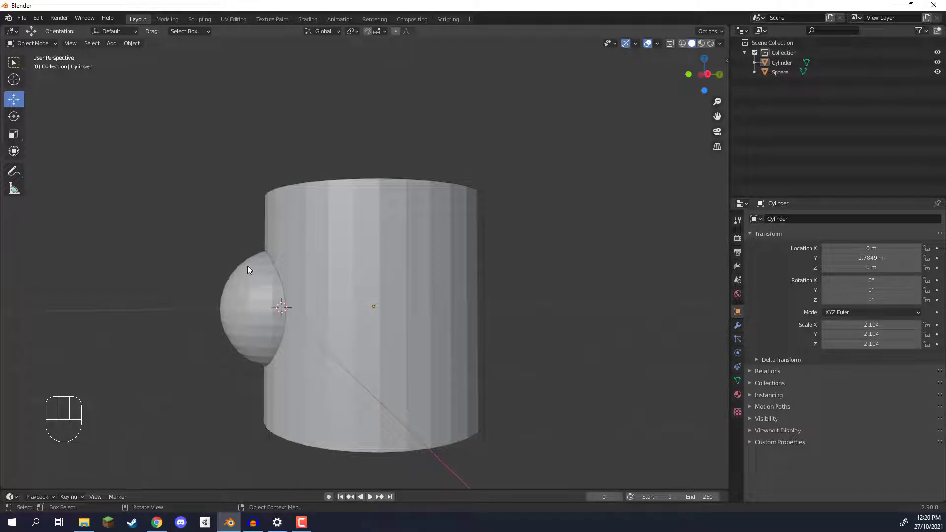
shift+middle_drag(343, 299, 431, 302)
click(399, 322)
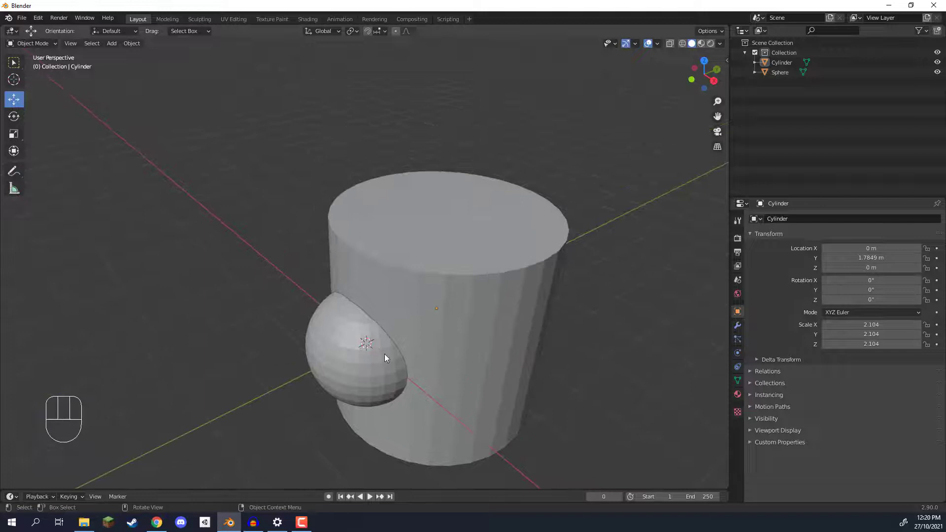
click(354, 353)
middle_drag(353, 353, 341, 319)
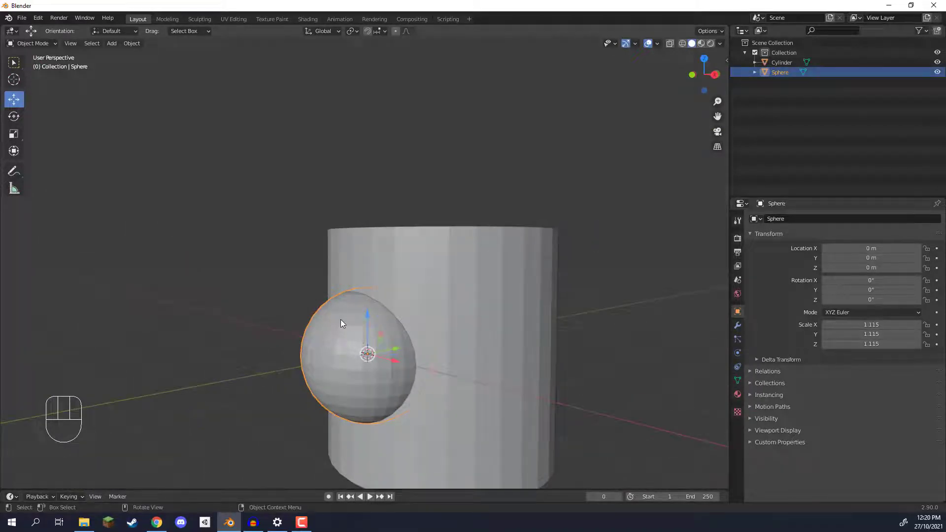
click(454, 312)
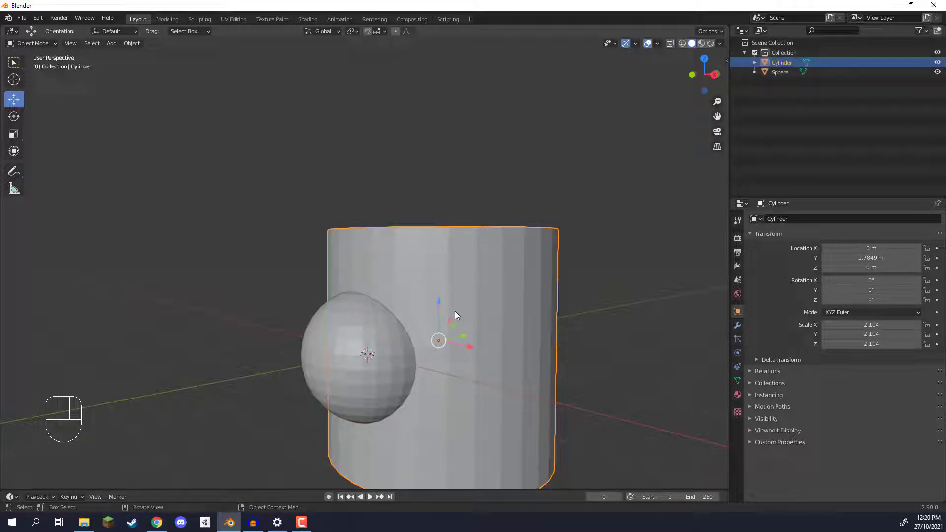
middle_drag(464, 308, 353, 320)
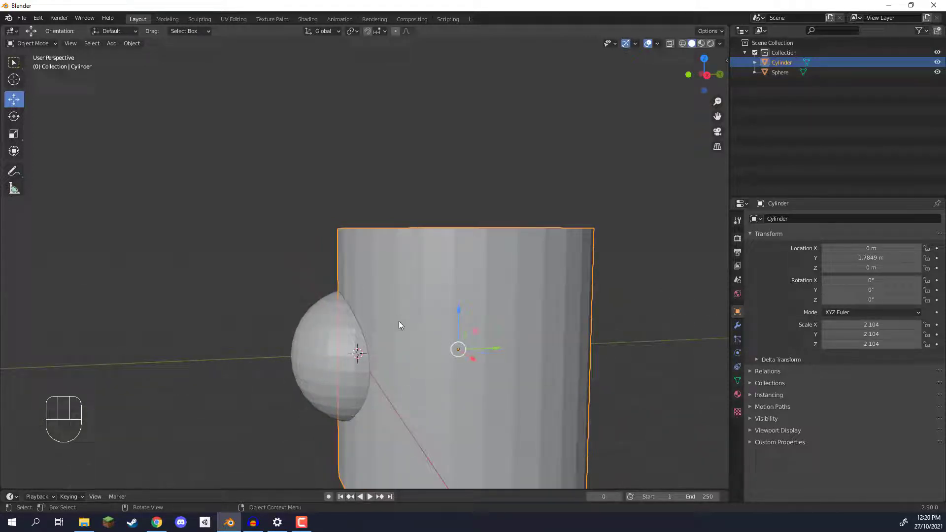
click(520, 216)
shift+middle_drag(486, 239, 460, 193)
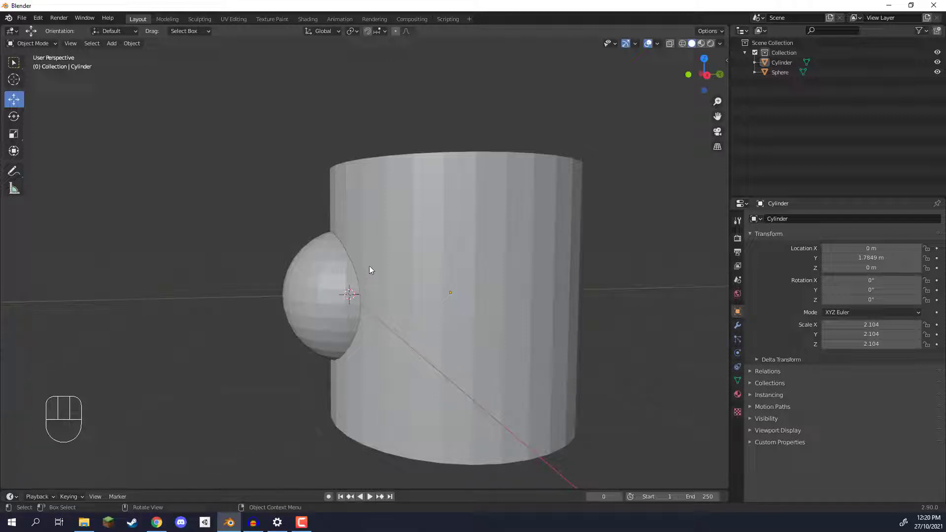
- Select the cylinder and open the Add Modifier list in its Modifier properties
click(475, 197)
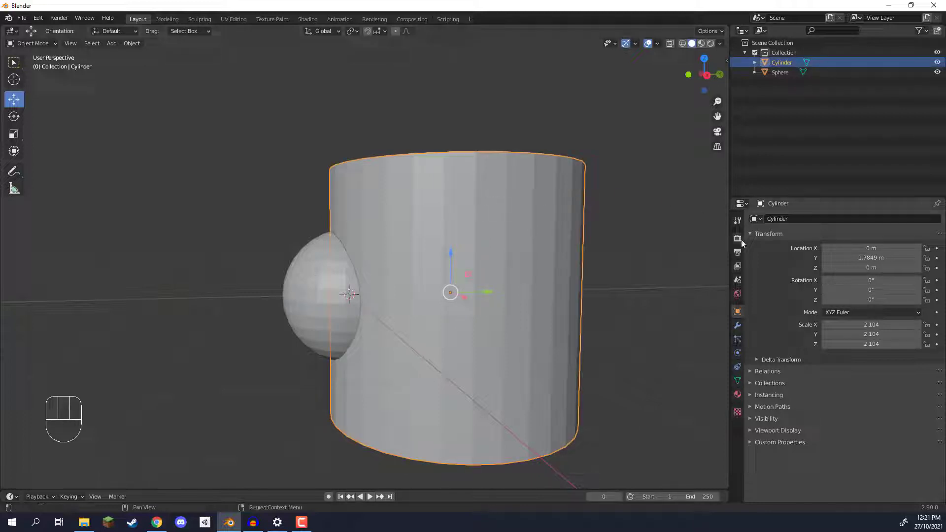
click(737, 326)
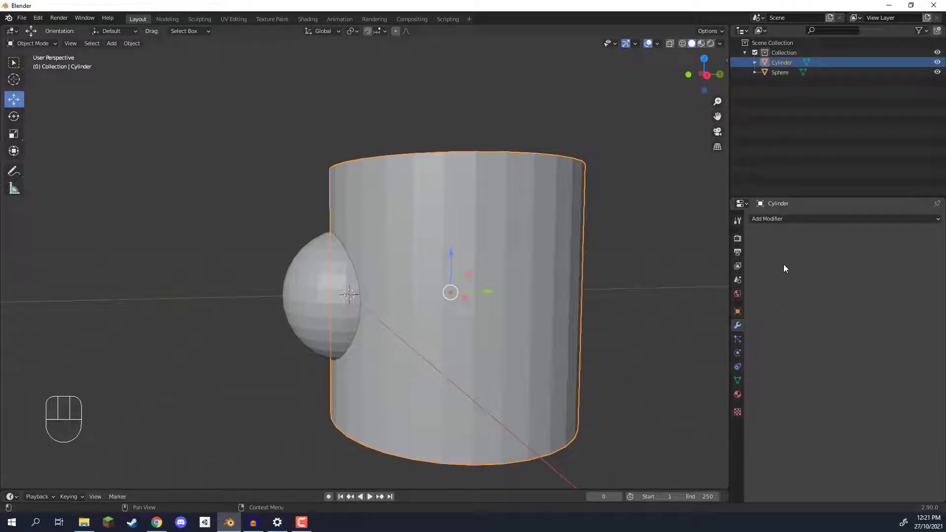
click(794, 221)
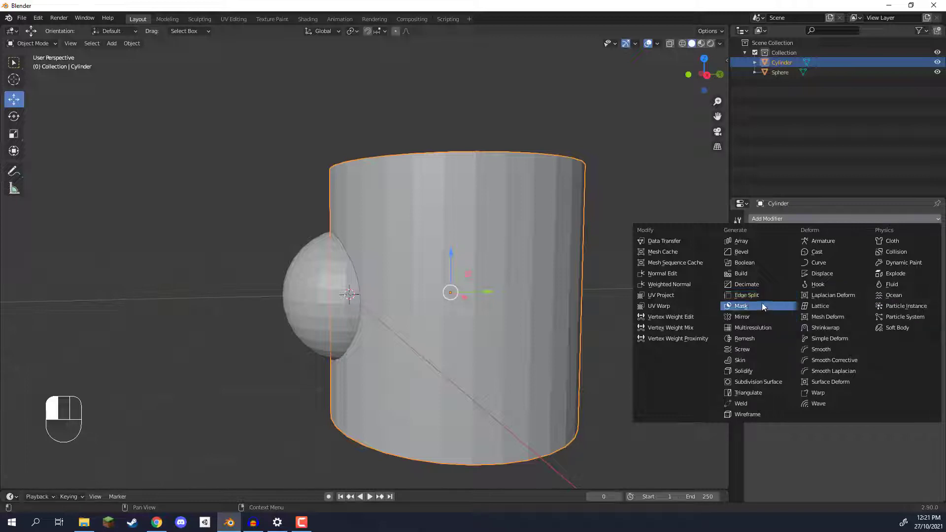
- Add a Boolean modifier to the cylinder with the sphere picked as its object
click(741, 262)
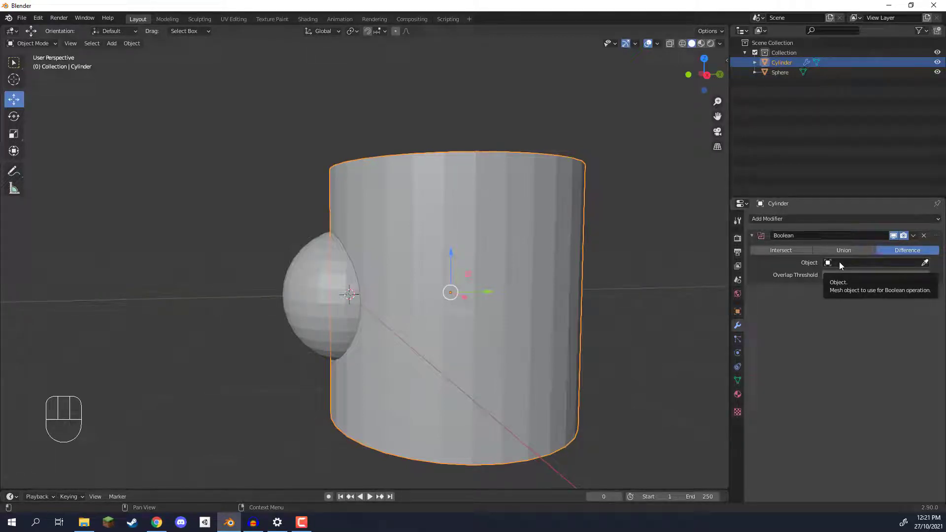
click(926, 264)
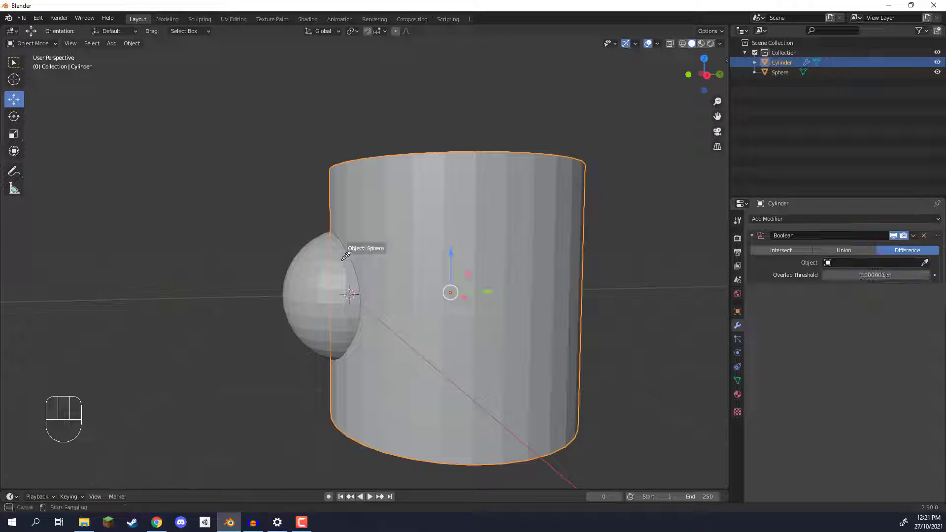
click(305, 265)
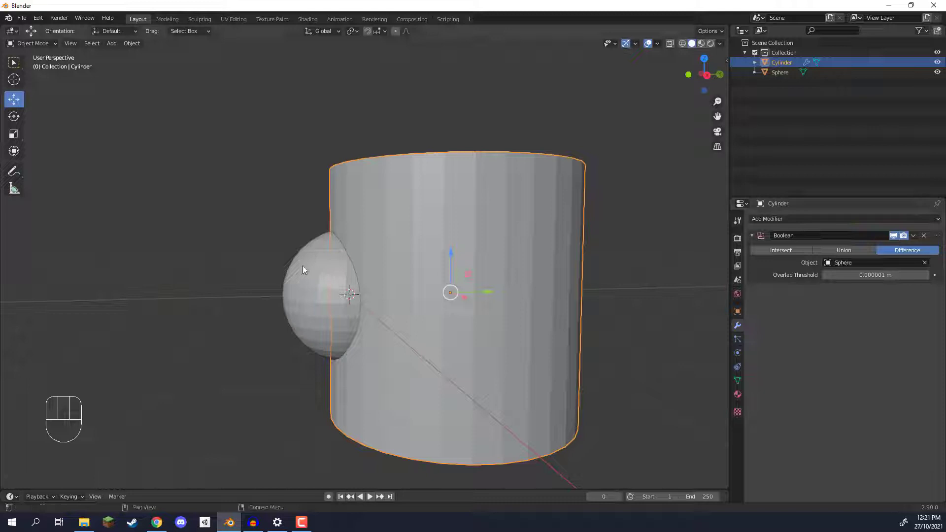
middle_drag(302, 265, 296, 246)
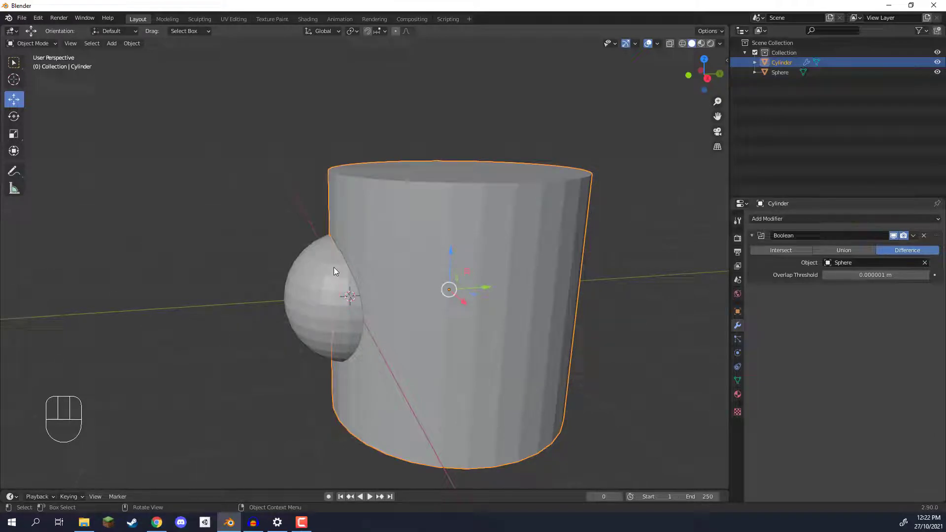
middle_drag(337, 261, 365, 246)
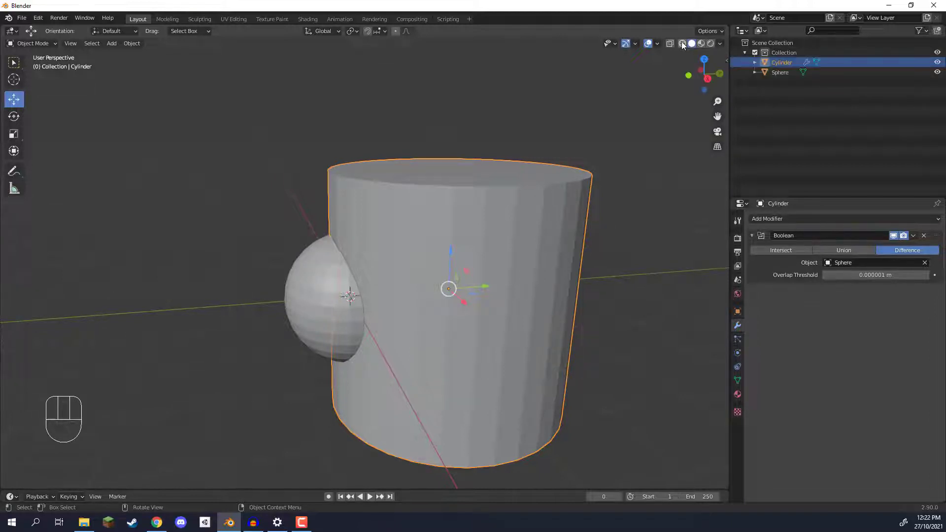
- Inspect the Boolean Difference result in wireframe, then in solid shading
click(682, 44)
mouse_move(391, 175)
middle_down()
mouse_move(348, 172)
mouse_move(393, 209)
mouse_move(411, 191)
mouse_move(315, 193)
middle_up()
scroll(390, 208, up, 3)
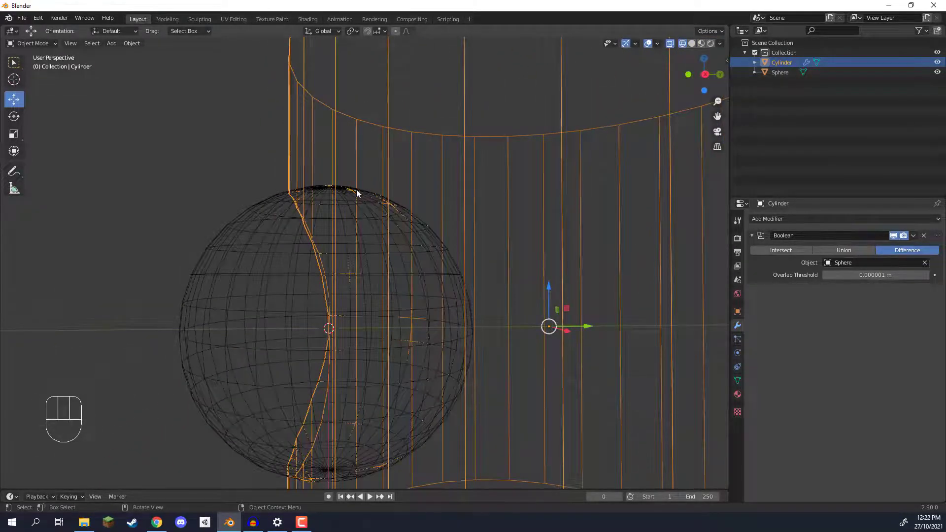
mouse_move(405, 217)
middle_down()
mouse_move(431, 198)
mouse_move(477, 212)
mouse_move(441, 231)
middle_up()
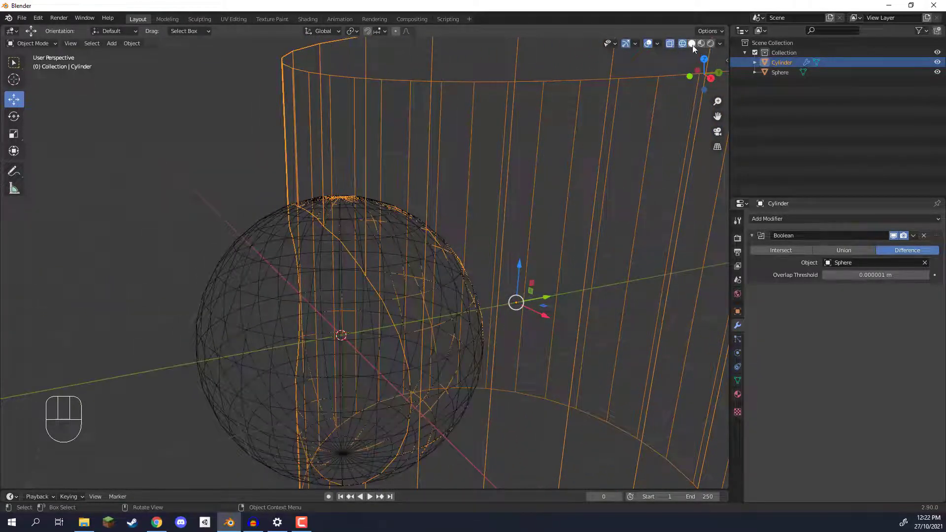
click(693, 45)
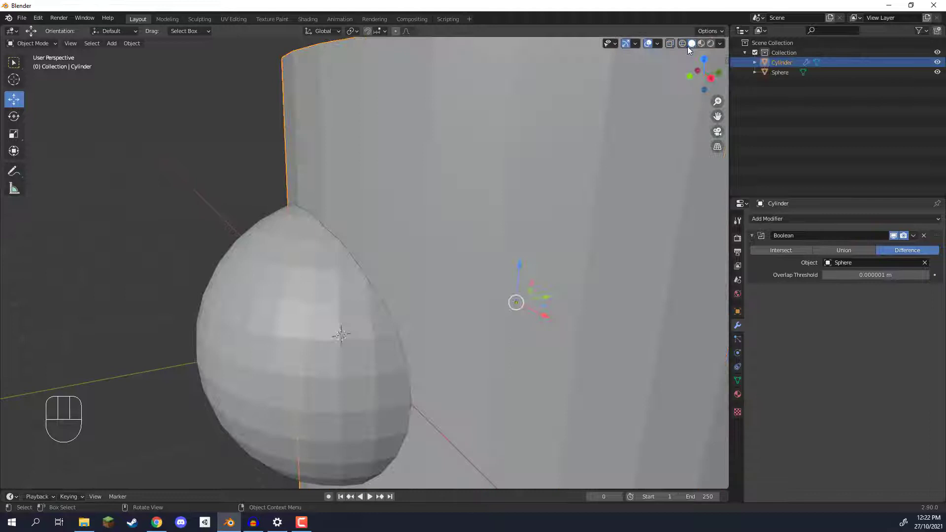
scroll(451, 173, down, 3)
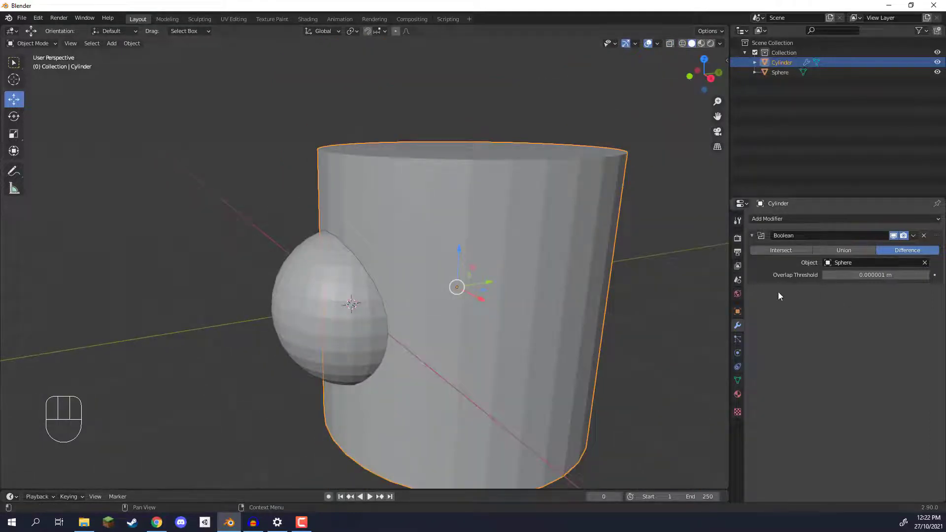
- Apply the Boolean Difference and delete the sphere to expose the spherical hollow
click(913, 237)
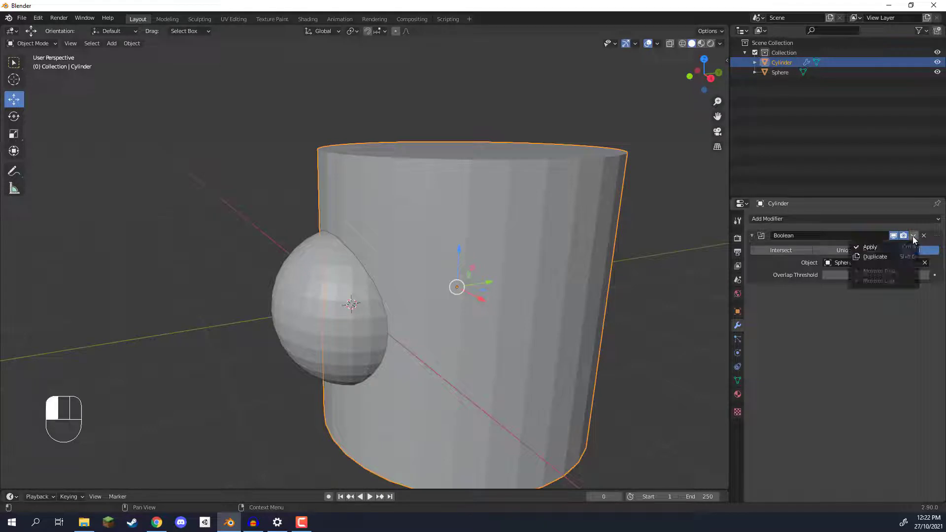
click(874, 250)
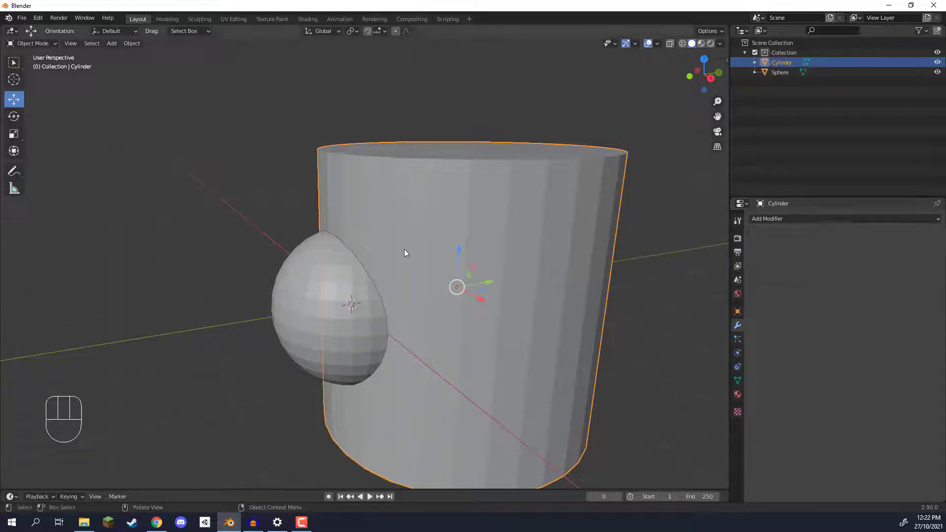
click(332, 263)
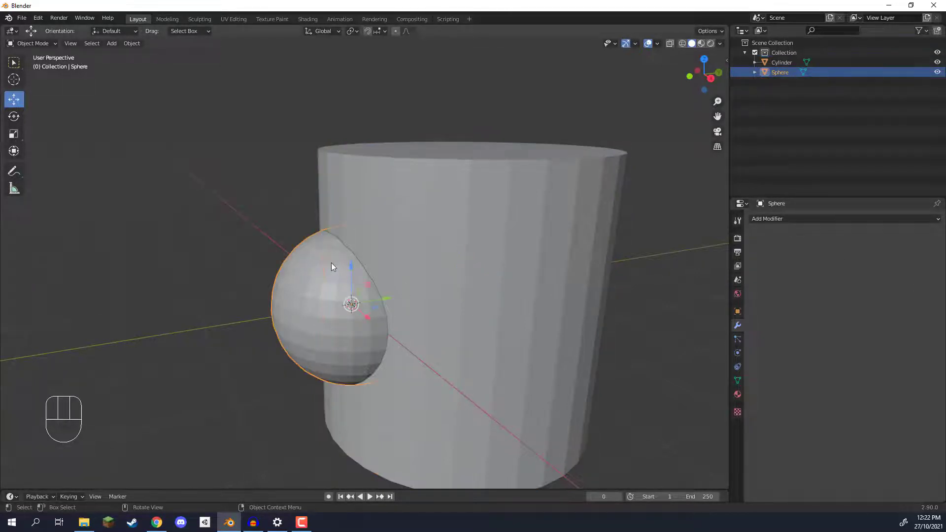
key(Delete)
middle_drag(254, 305, 404, 290)
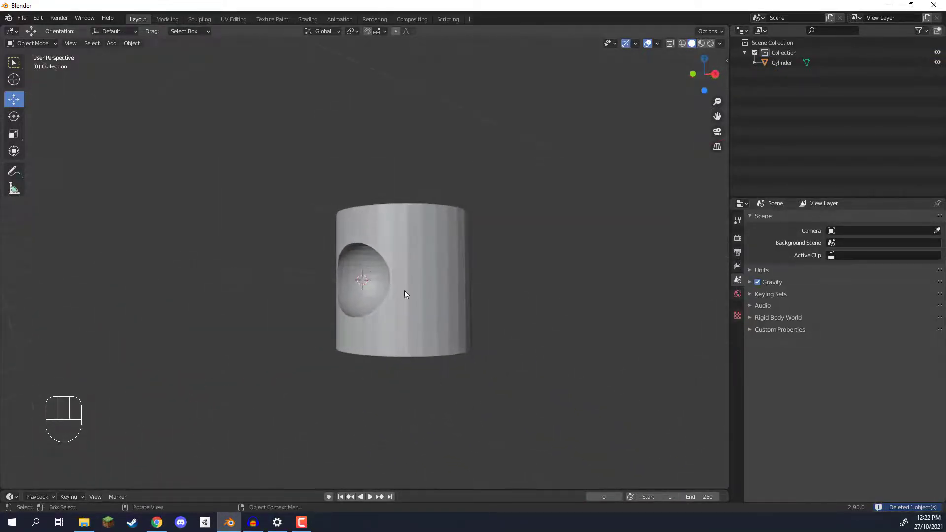
scroll(412, 256, up, 5)
- Inspect the cylinder's hollow in Edit Mode, undo one edit, and return to Object Mode
click(424, 249)
middle_drag(412, 255, 345, 148)
key(Tab)
middle_drag(327, 91, 374, 260)
key(ctrl+z)
key(ctrl+z)
key(Tab)
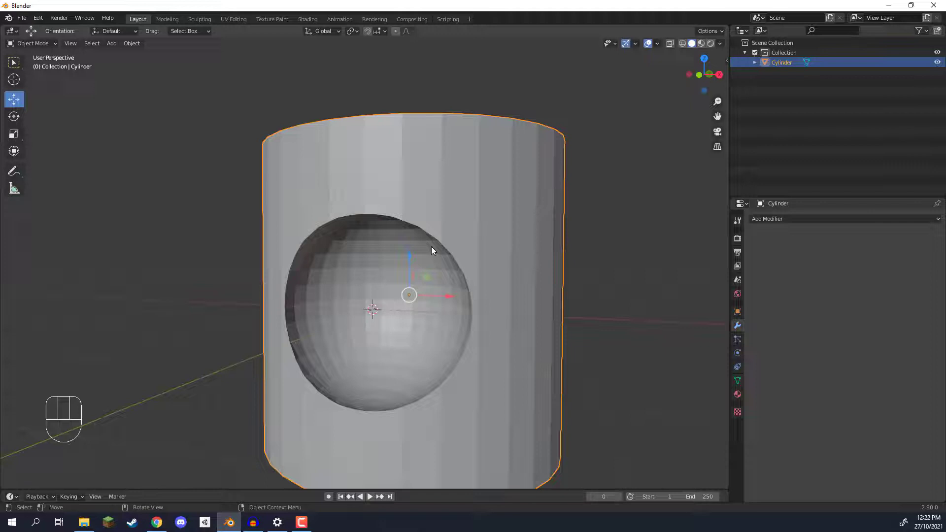
scroll(477, 329, down, 3)
middle_drag(478, 329, 443, 350)
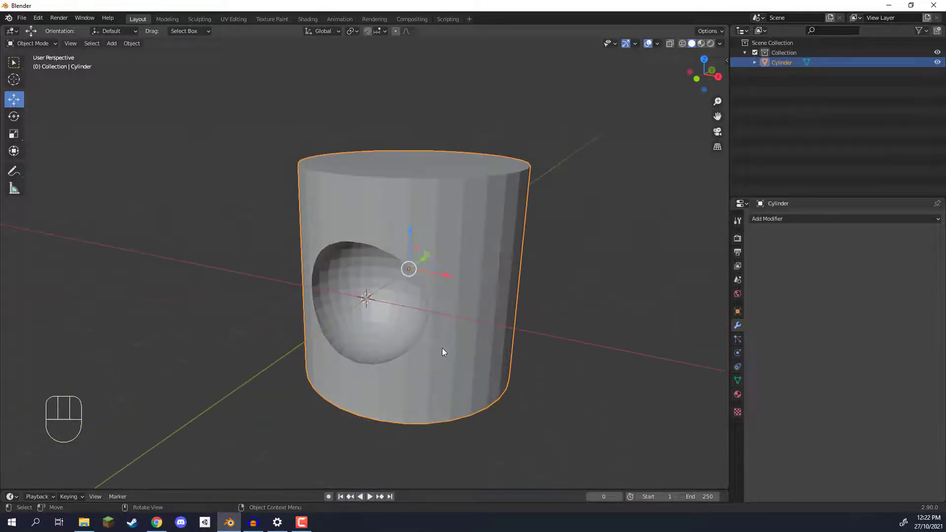
- Undo three times to bring the sphere back and remove the applied cut
key(ctrl+z)
key(ctrl+z)
key(ctrl+z)
key(ctrl+z)
key(ctrl+z)
key(ctrl+z)
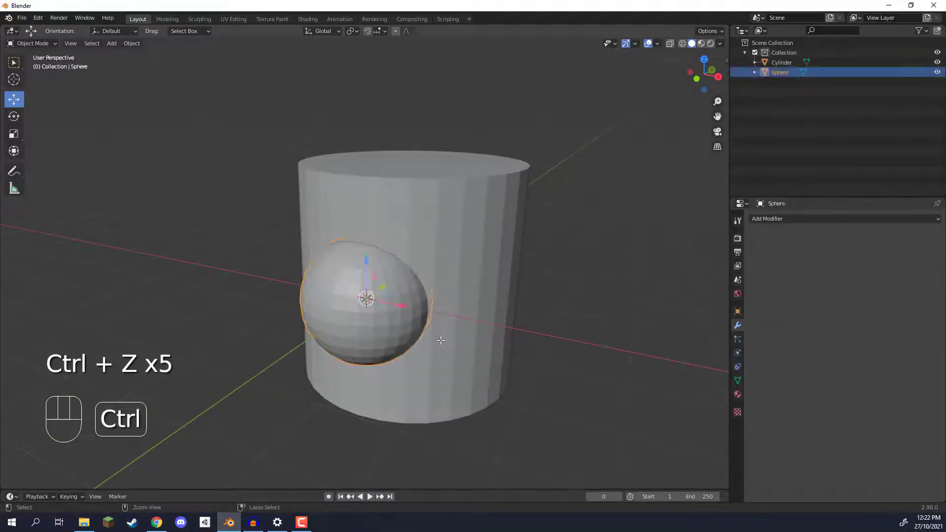
key(ctrl+z)
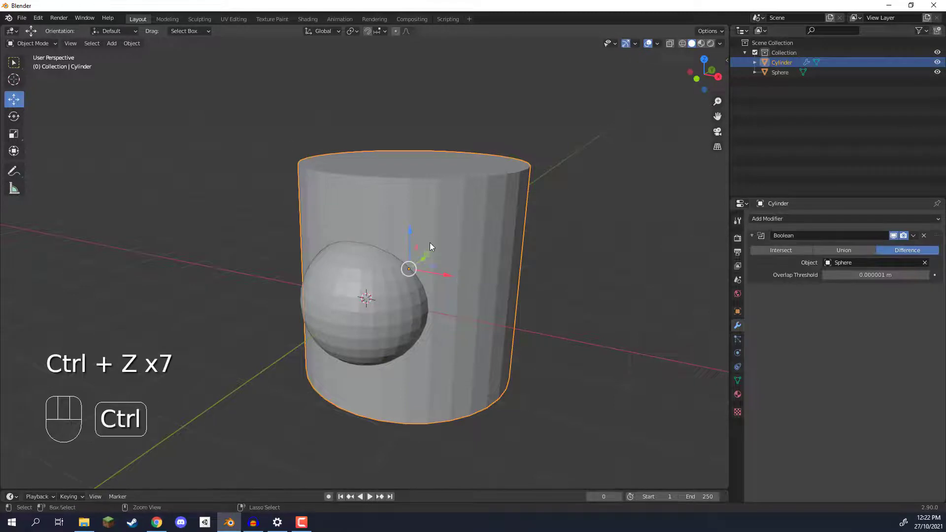
key(ctrl+z)
key(ctrl+z)
middle_drag(434, 272, 499, 245)
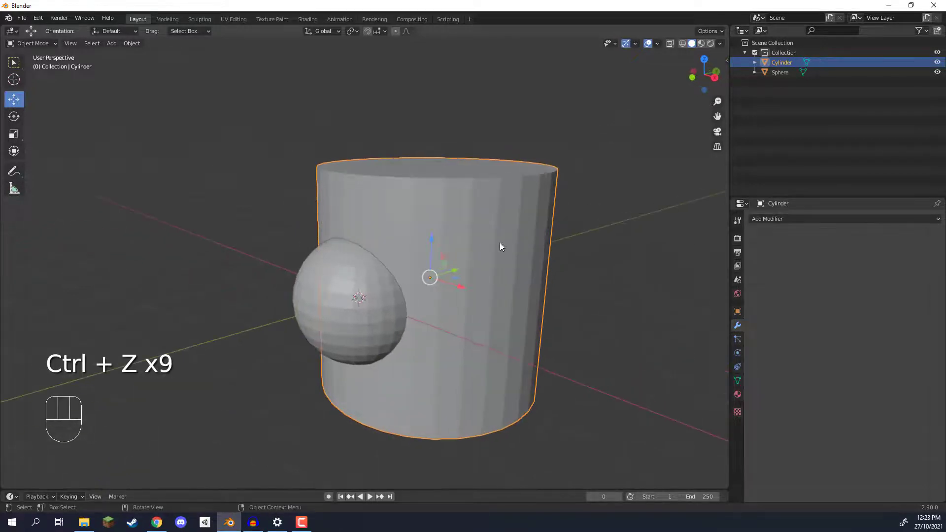
- Add a new Boolean modifier to the cylinder with the Sphere as its object
click(775, 218)
click(765, 264)
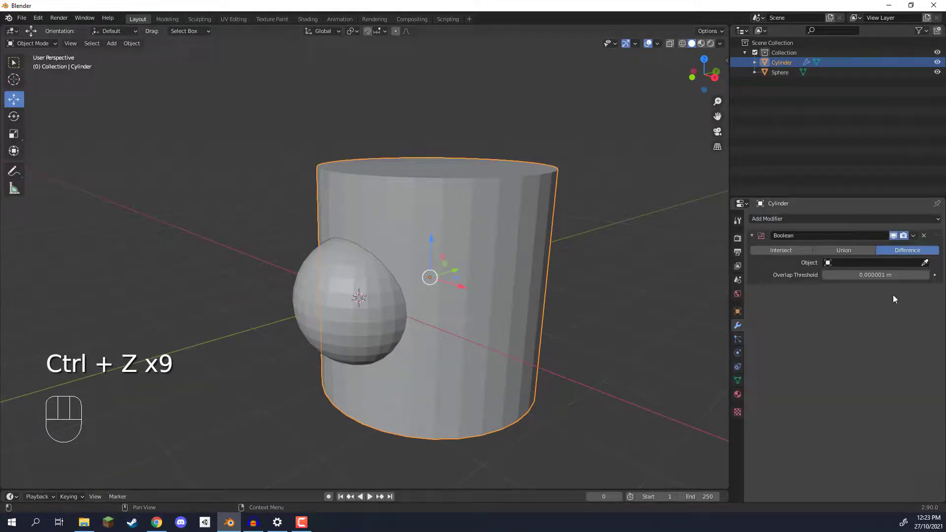
click(925, 262)
click(338, 265)
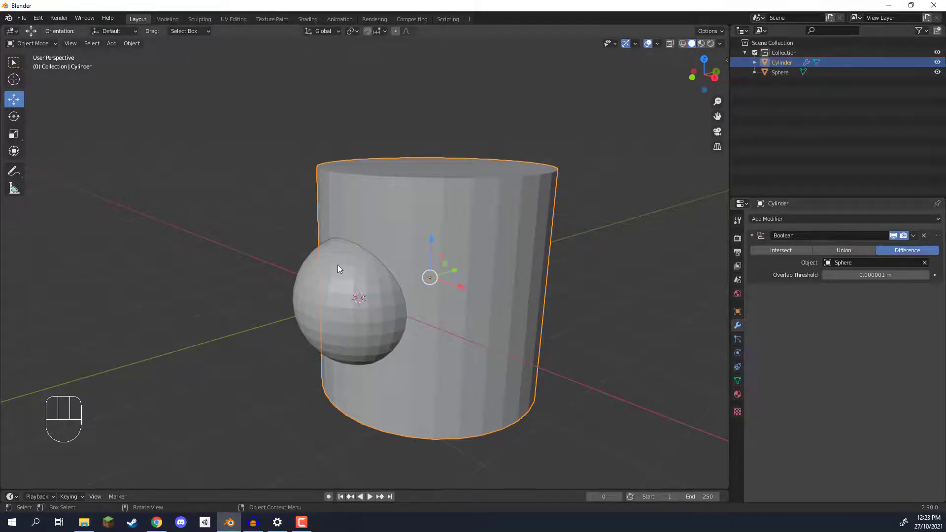
scroll(473, 276, down, 2)
scroll(443, 277, up, 3)
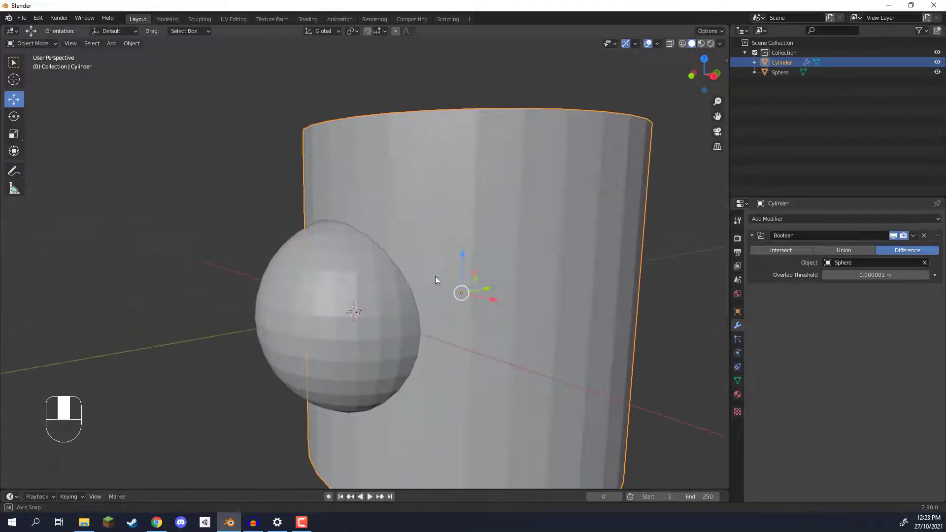
scroll(429, 276, down, 1)
scroll(404, 279, up, 2)
middle_drag(393, 280, 398, 280)
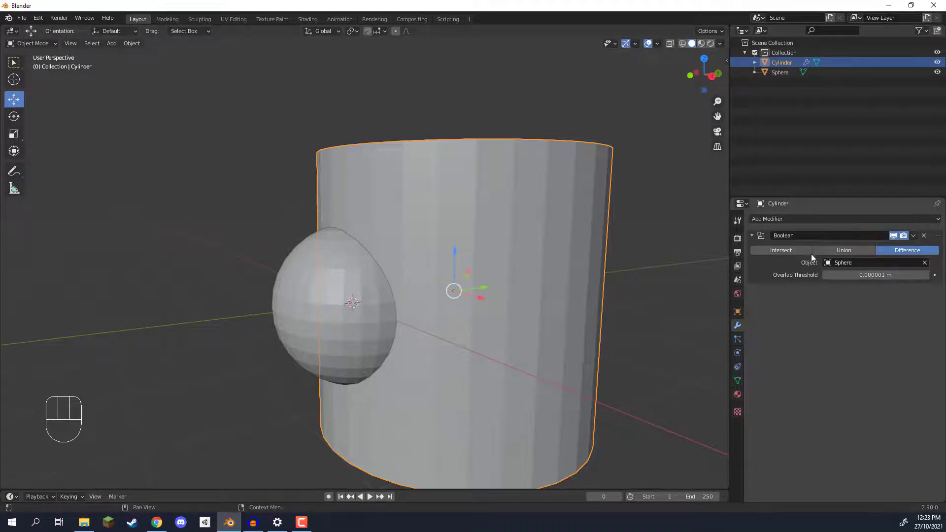
- Preview Intersect, then set the Boolean operation to Union
click(789, 250)
mouse_move(517, 241)
middle_down()
mouse_move(431, 230)
mouse_move(424, 217)
mouse_move(455, 234)
mouse_move(401, 185)
middle_up()
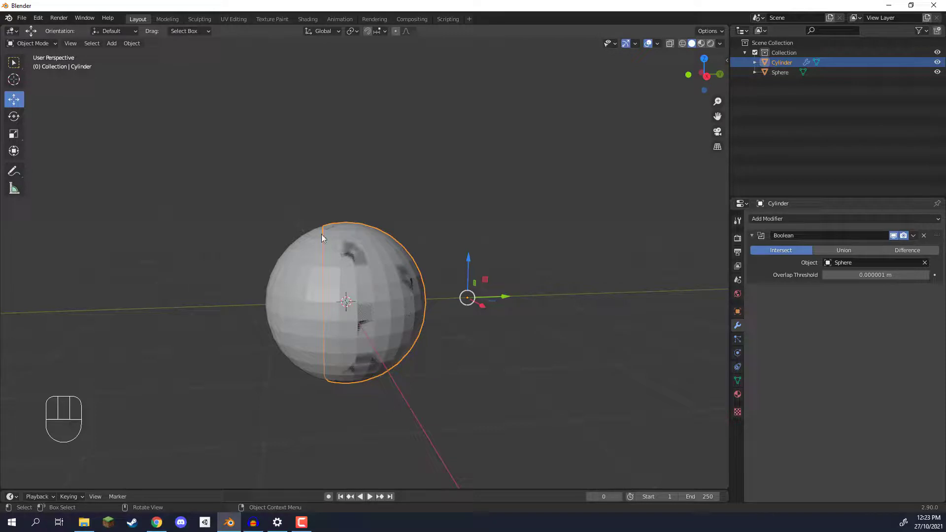
click(846, 251)
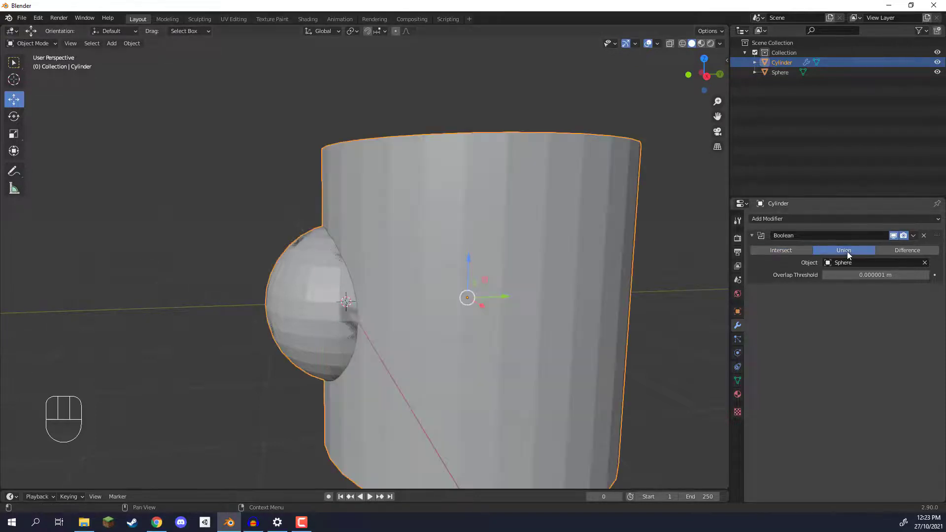
mouse_move(363, 230)
middle_down()
mouse_move(379, 232)
mouse_move(375, 242)
middle_up()
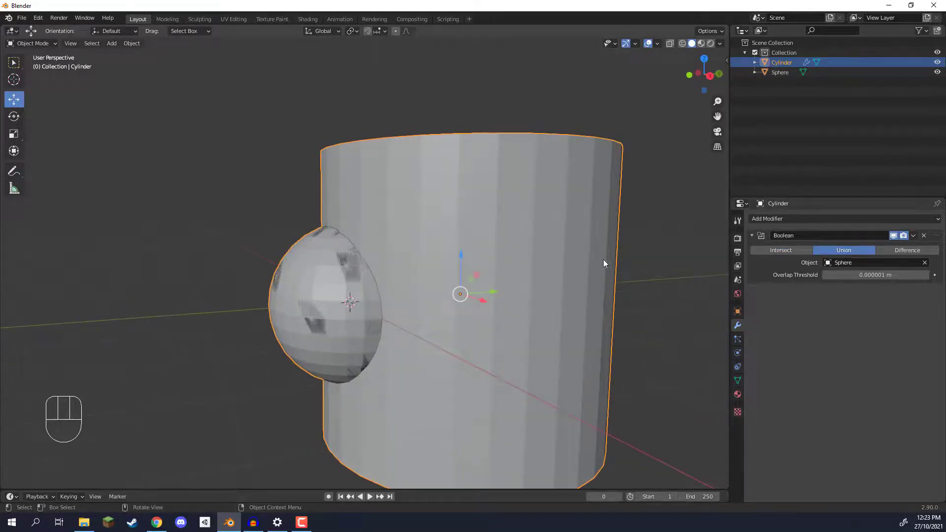
- Apply the Boolean Union and delete the leftover sphere
click(912, 235)
click(869, 243)
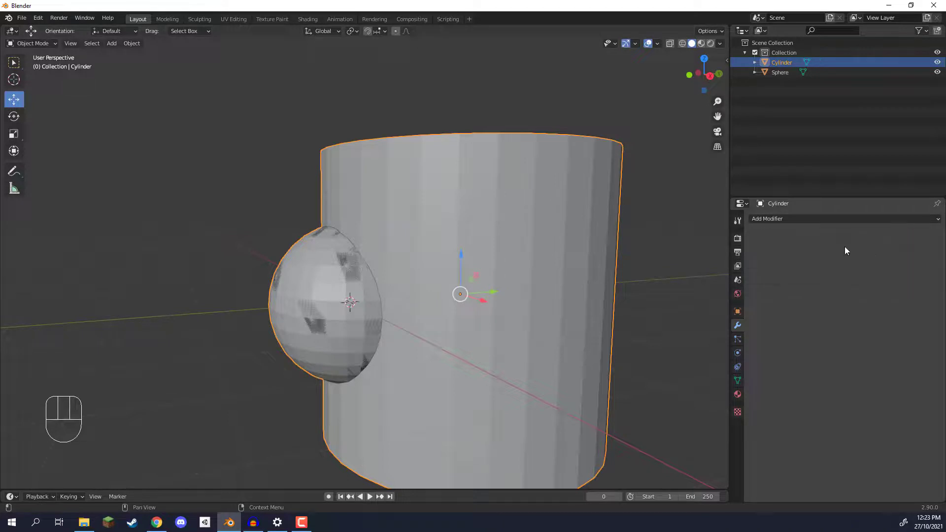
click(305, 275)
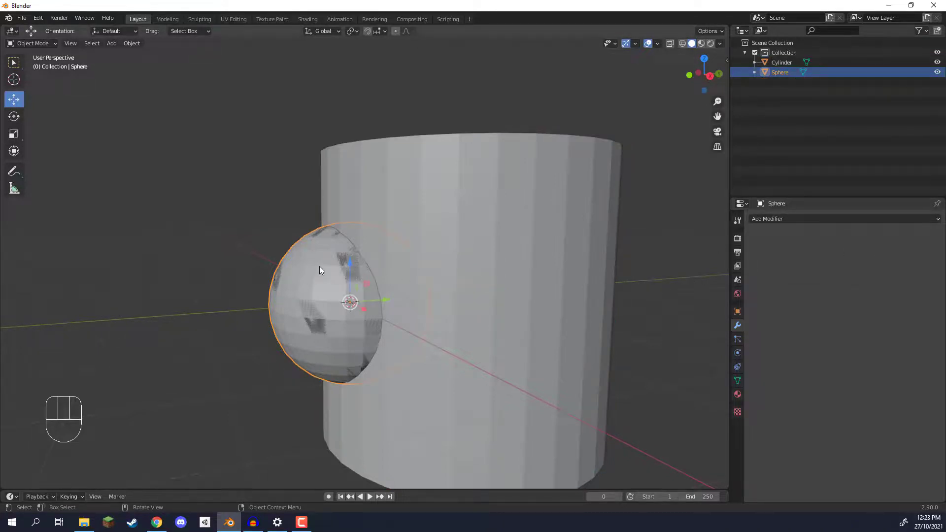
key(Delete)
- Inspect the merged cylinder mesh with its spherical bulge in Edit Mode
key(Tab)
click(395, 299)
middle_drag(394, 299, 359, 282)
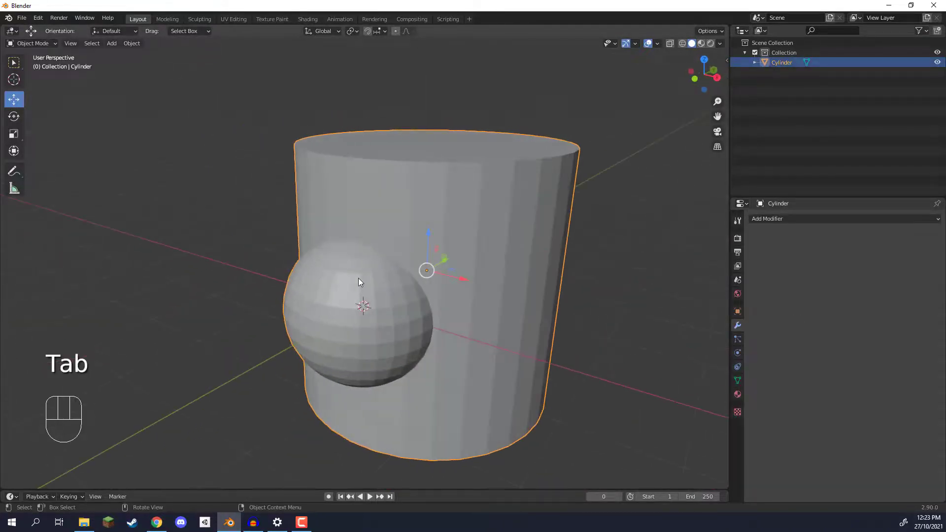
key(Tab)
click(391, 236)
middle_drag(390, 236, 409, 274)
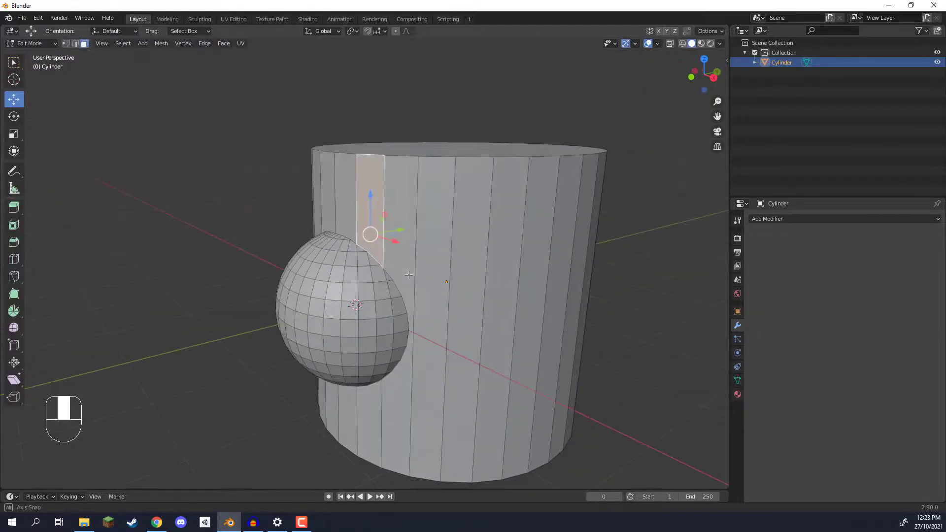